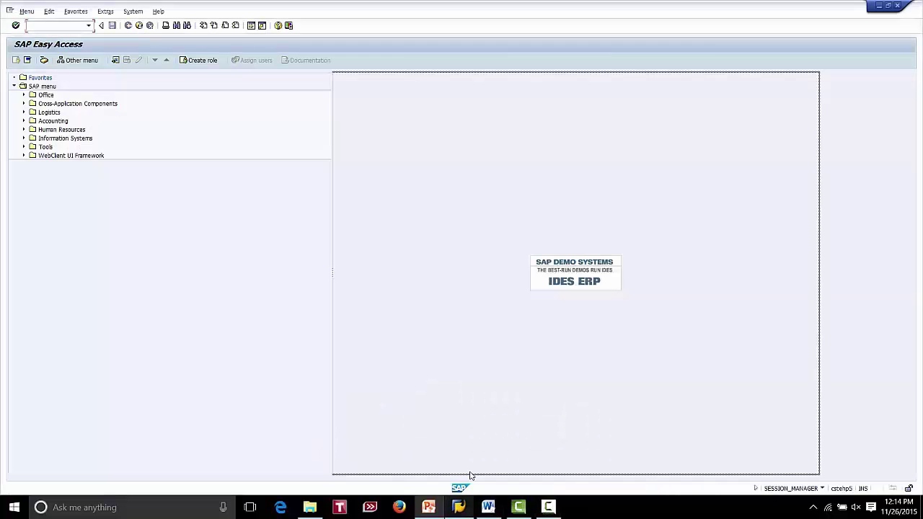
Step: Start the house bank transaction and set company code 3000 as the work area
left_click(39, 26)
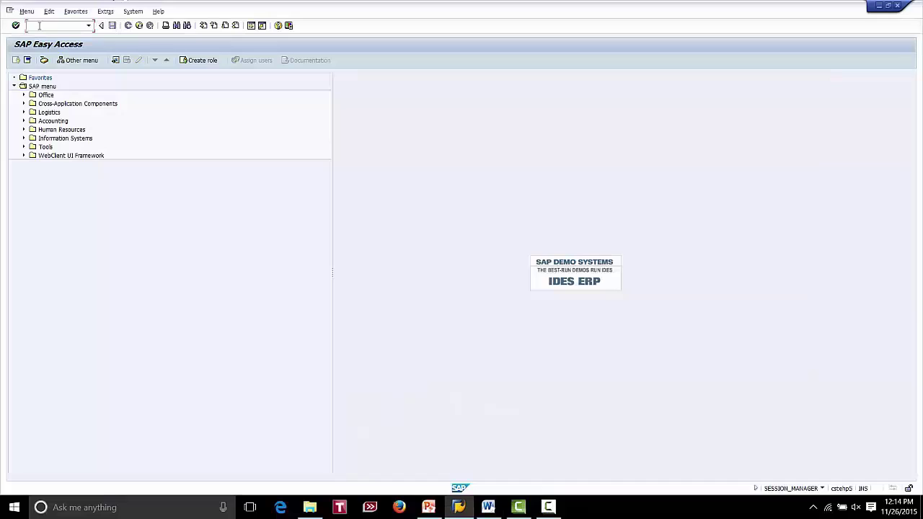
type("/nfb1")
type("2")
key("Return")
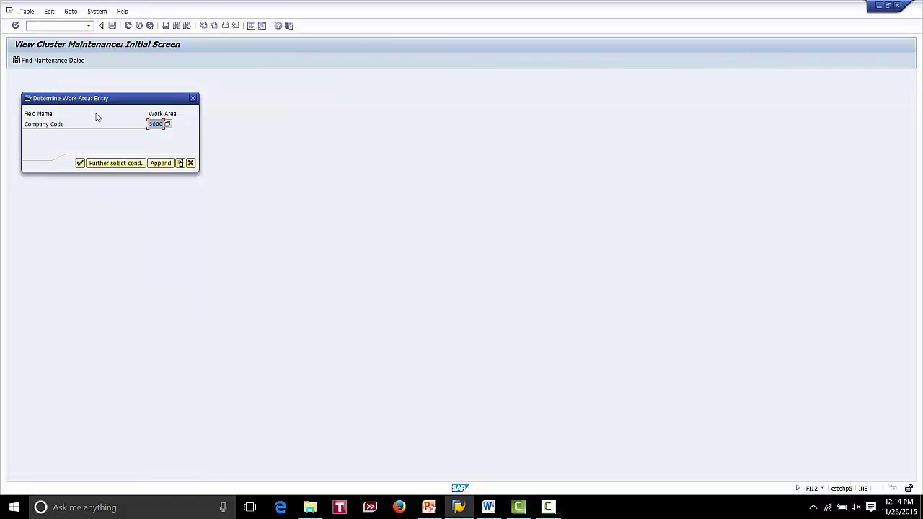
type("3000")
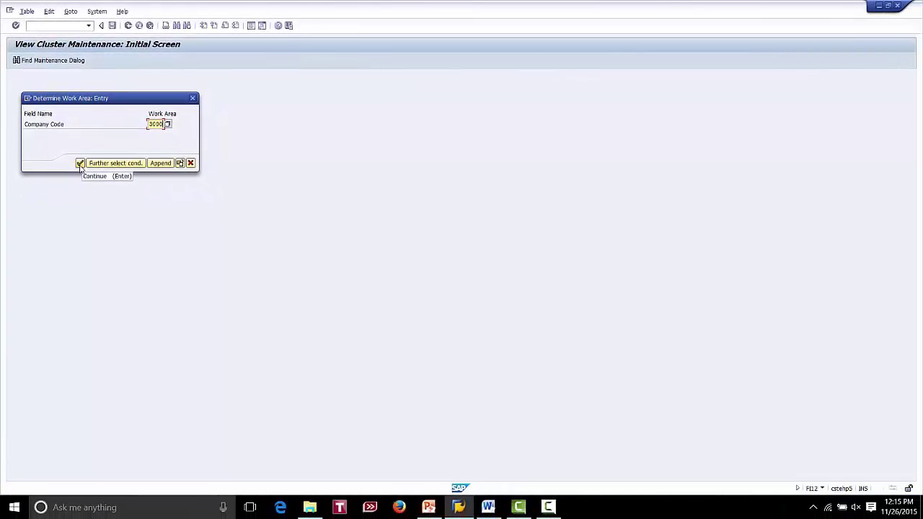
left_click(79, 163)
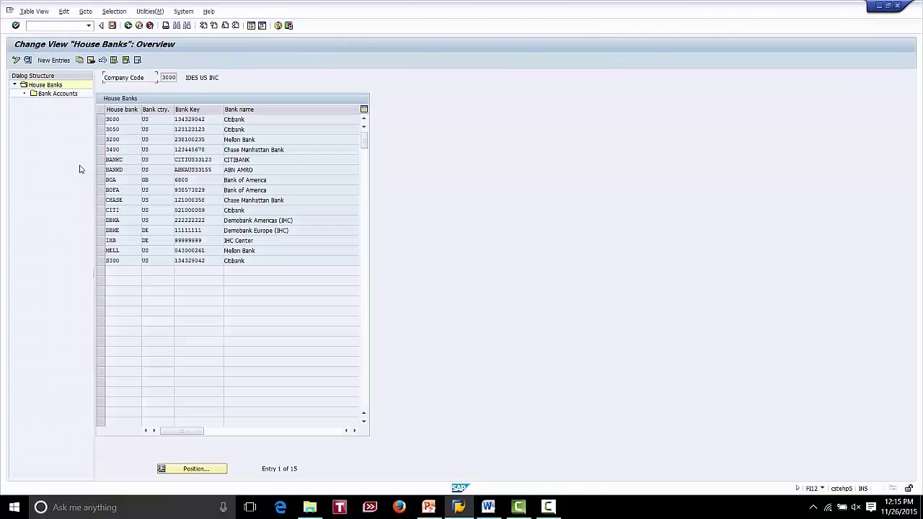
Step: Create a new house bank entry BANKE with bank country US
left_click(54, 60)
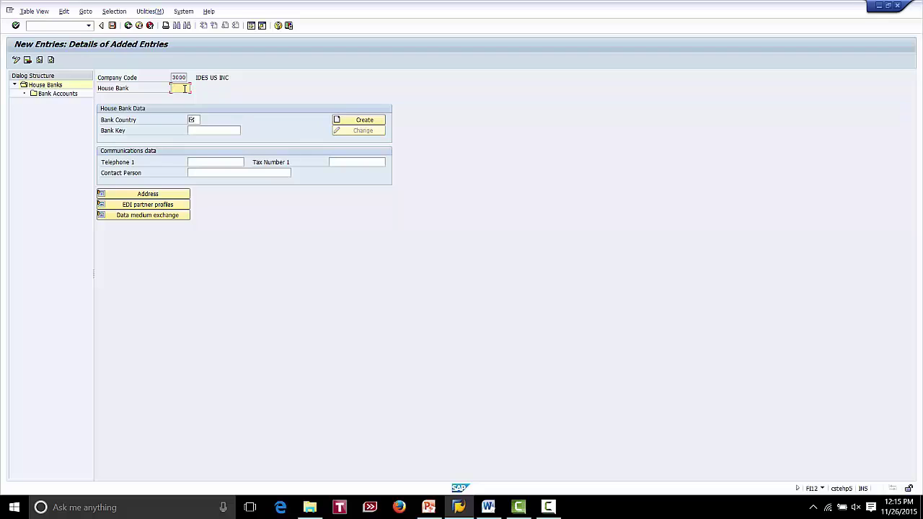
type("BAN")
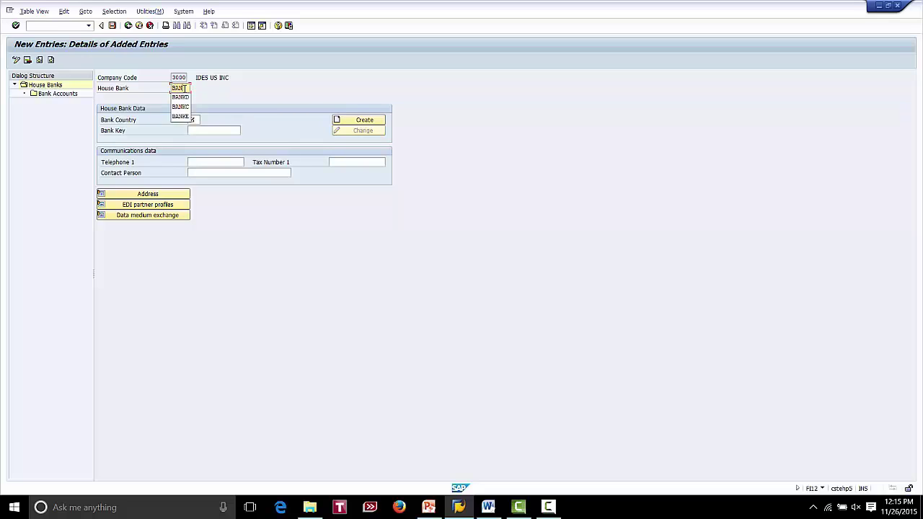
type("KF")
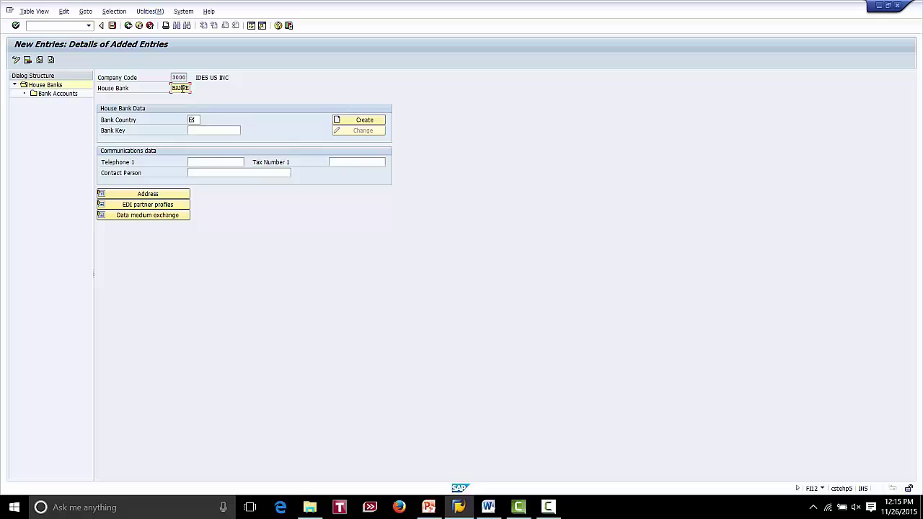
key("F1")
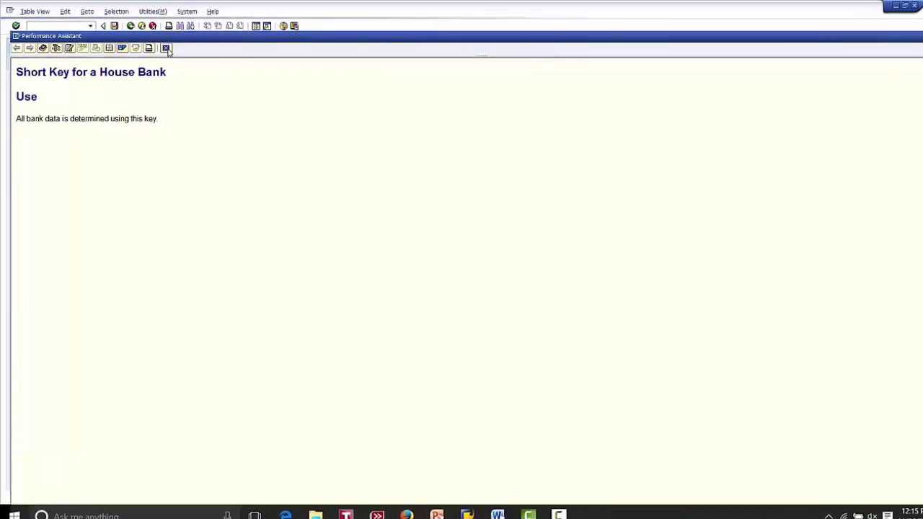
left_click(165, 48)
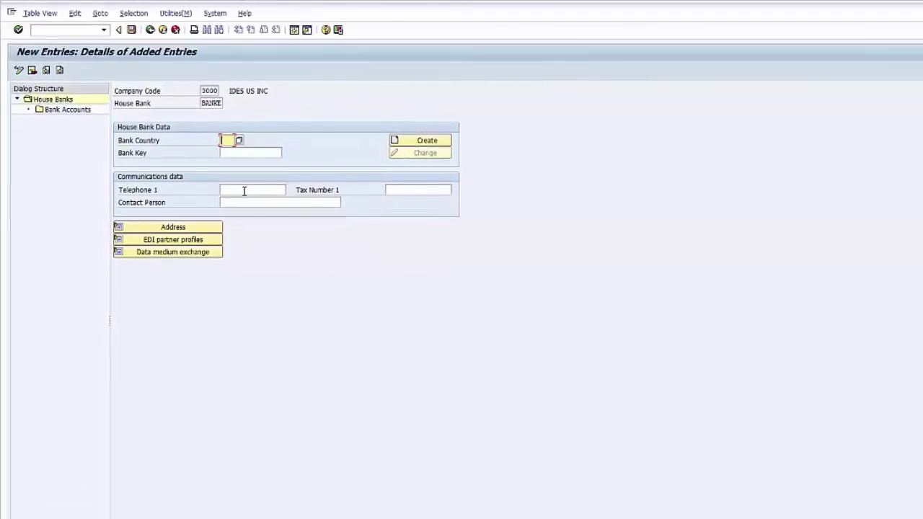
type("US")
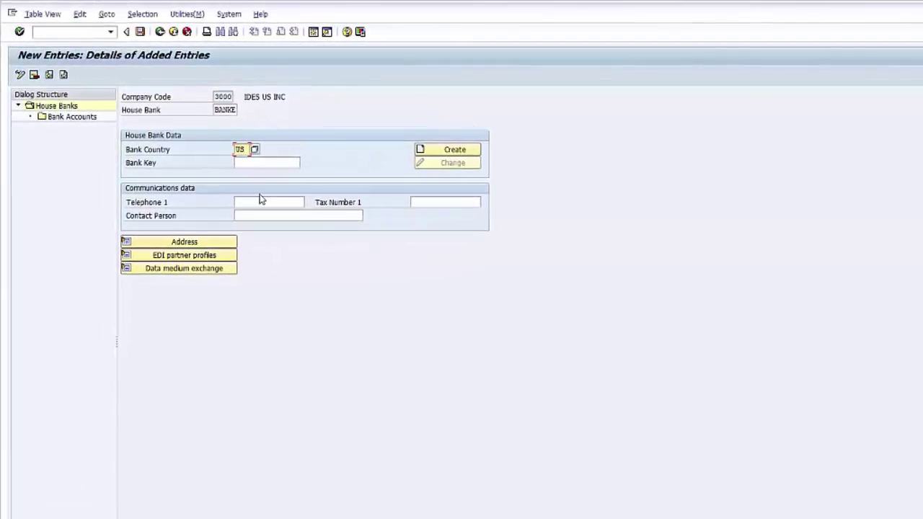
left_click(255, 162)
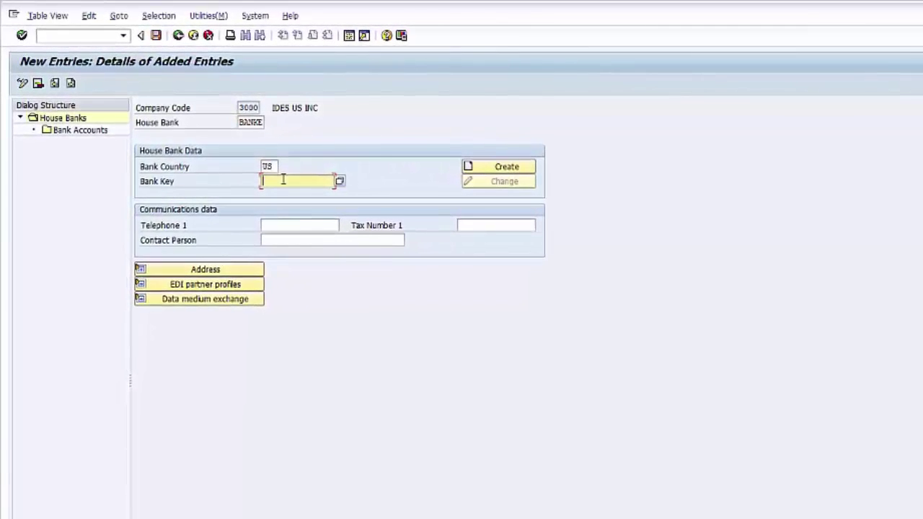
Step: Look up and select Citibank bank key CITIUS33456 for the house bank
key("F4")
type("U")
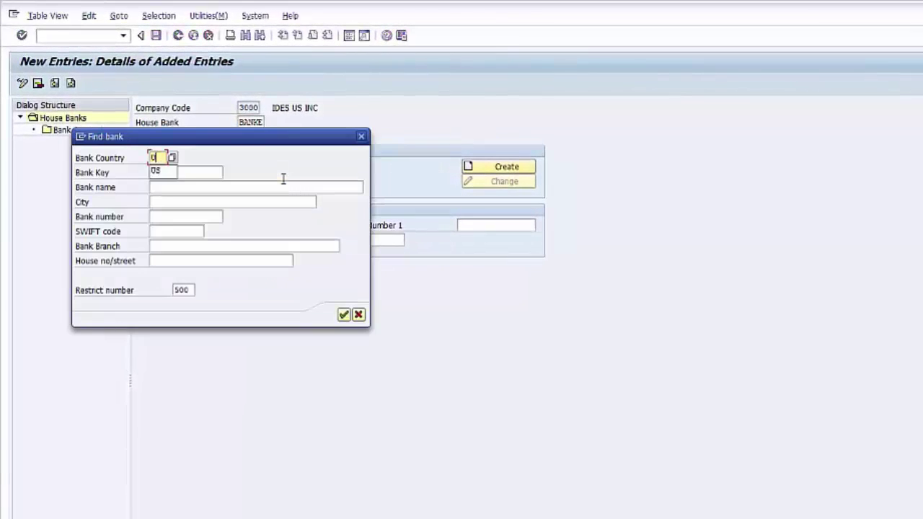
type("S")
left_click(177, 171)
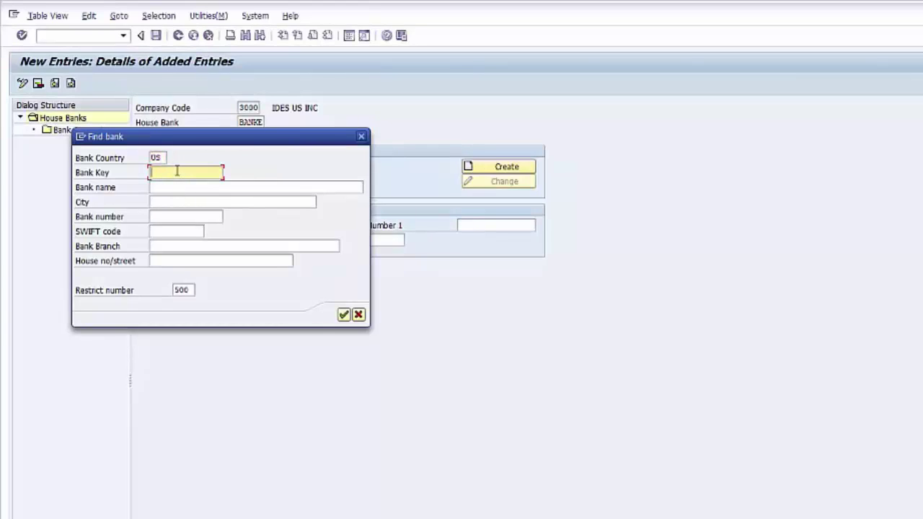
type("0")
type("ITI")
type("US")
type("33456")
left_click(344, 314)
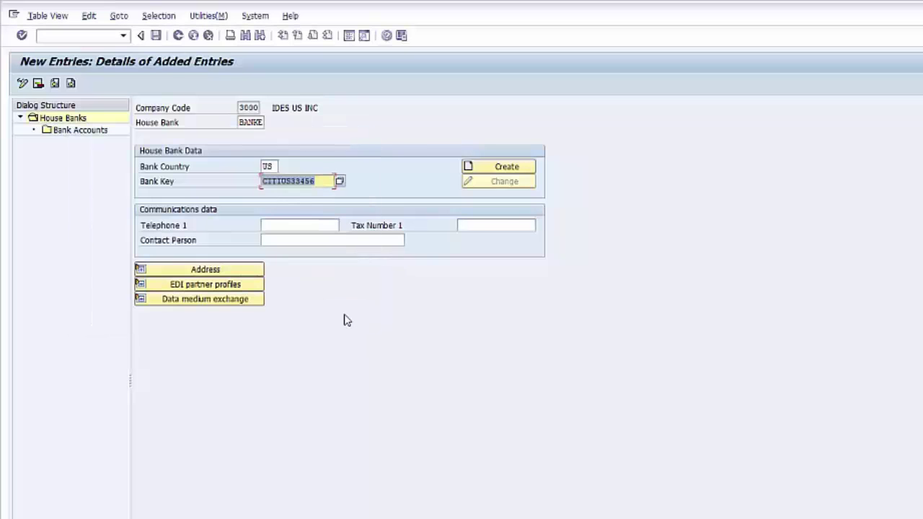
left_click(322, 180)
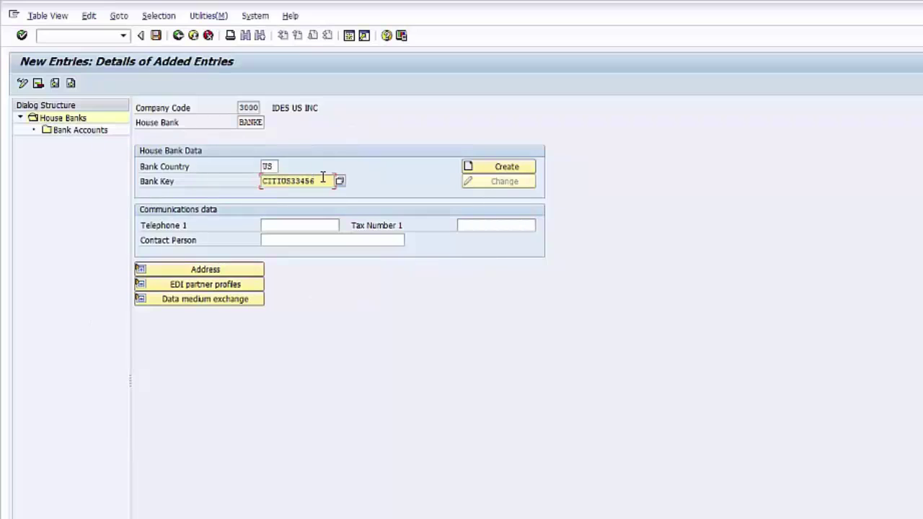
Step: Review the bank address and data medium exchange details, entering company number 3000
left_click(141, 270)
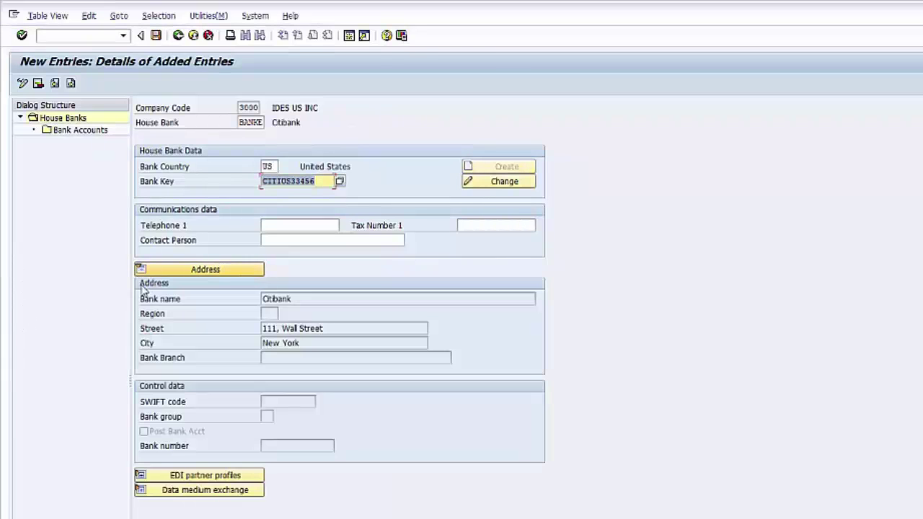
left_click(323, 328)
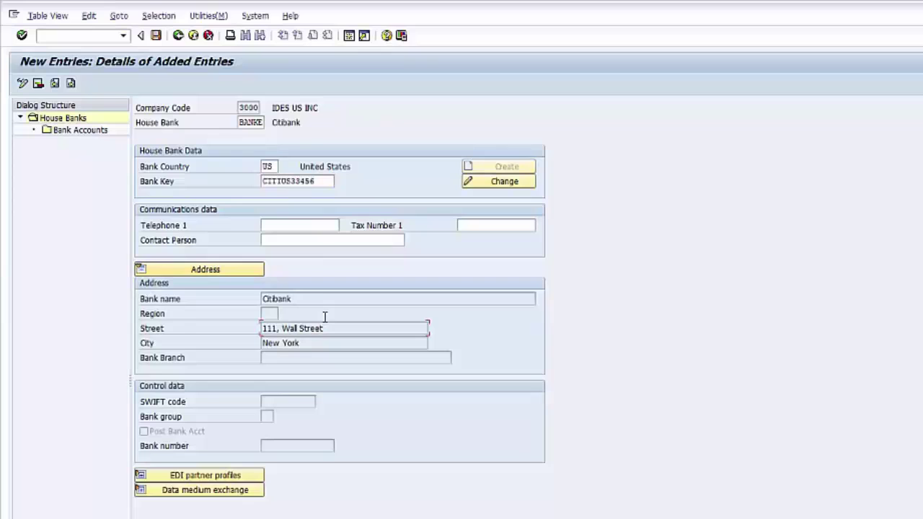
left_click(320, 298)
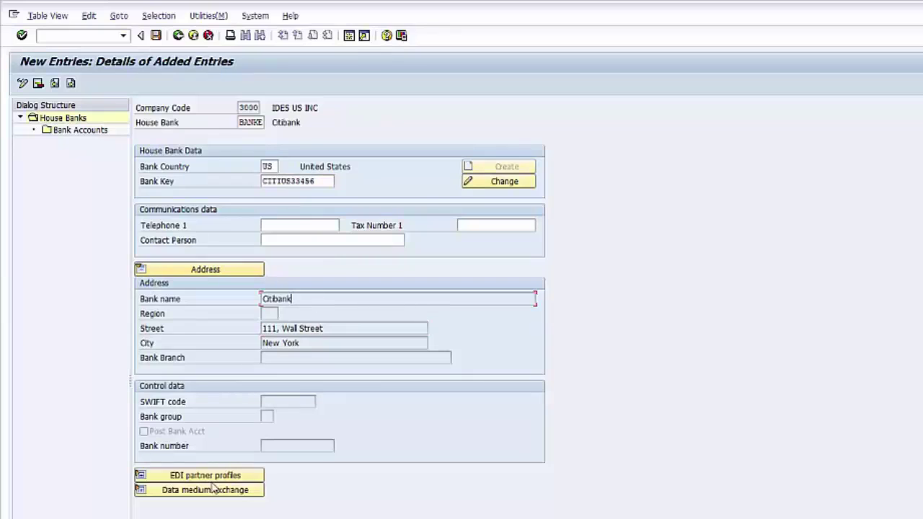
left_click(141, 491)
scroll(403, 472, "down", 2)
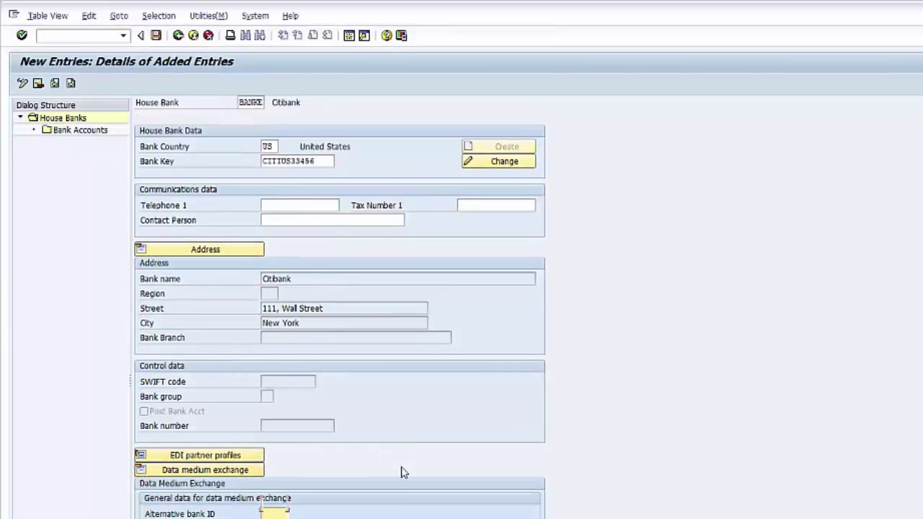
scroll(404, 472, "down", 2)
scroll(402, 471, "down", 2)
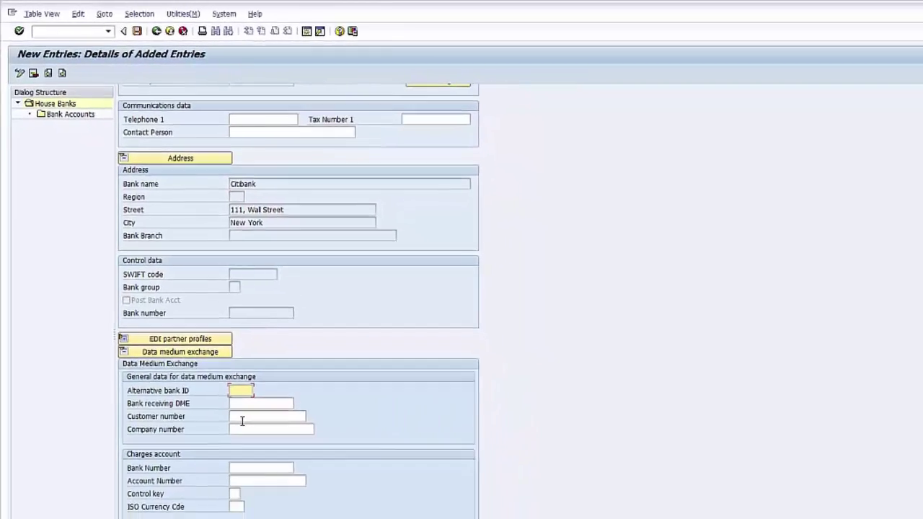
left_click(204, 352)
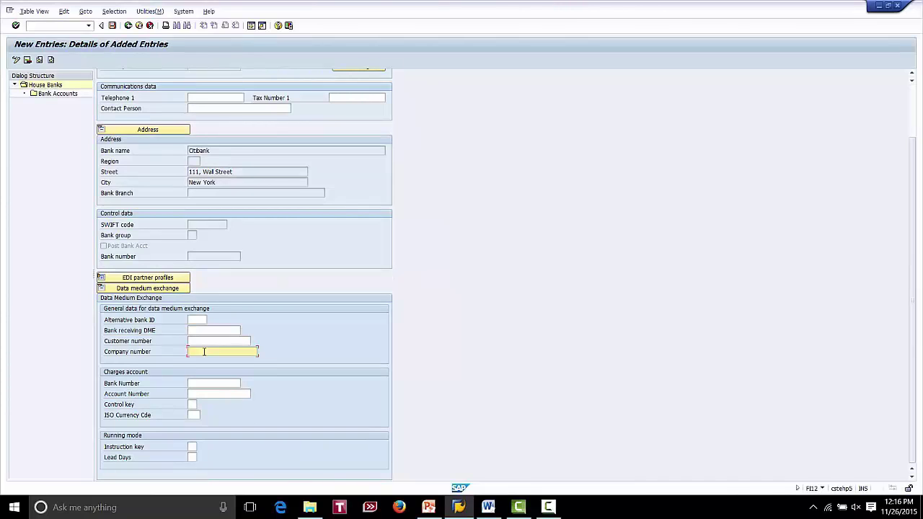
type("3000")
left_click(206, 258)
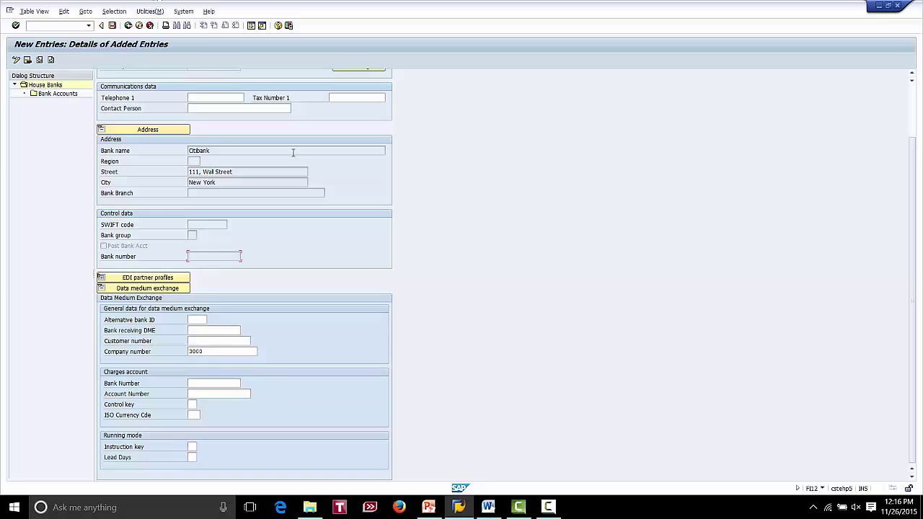
scroll(294, 161, "up", 3)
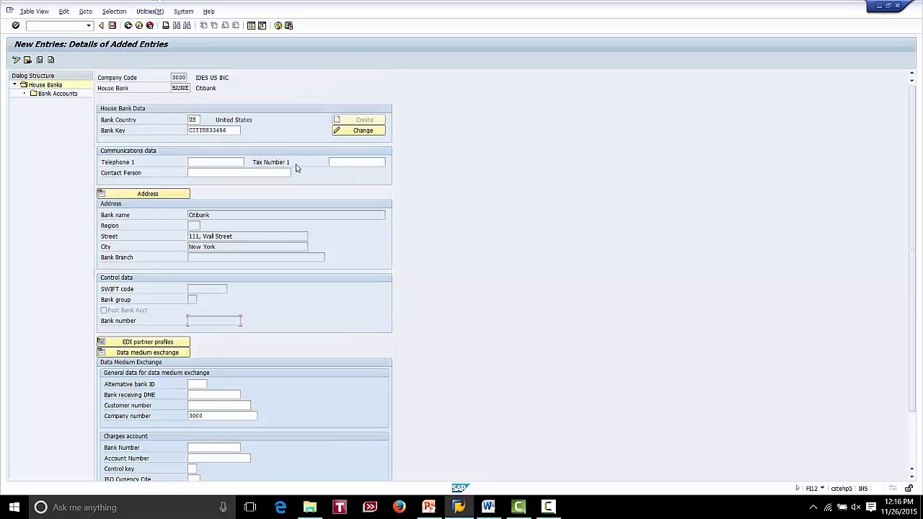
Step: Save house bank BANKE under the suggested customizing request
left_click(112, 26)
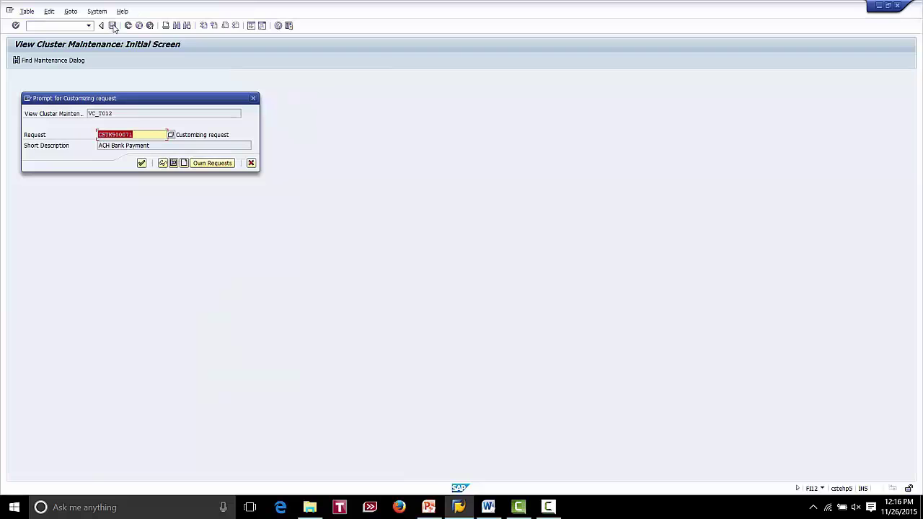
left_click(141, 134)
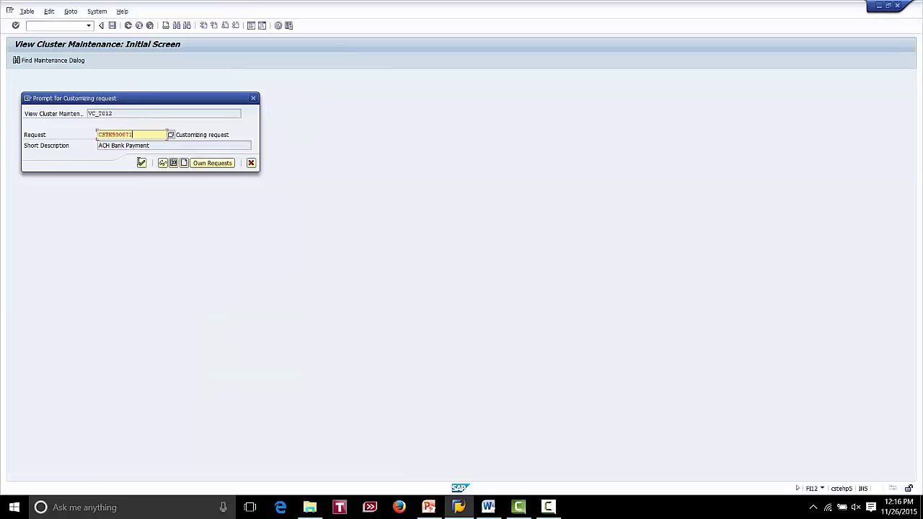
left_click(142, 163)
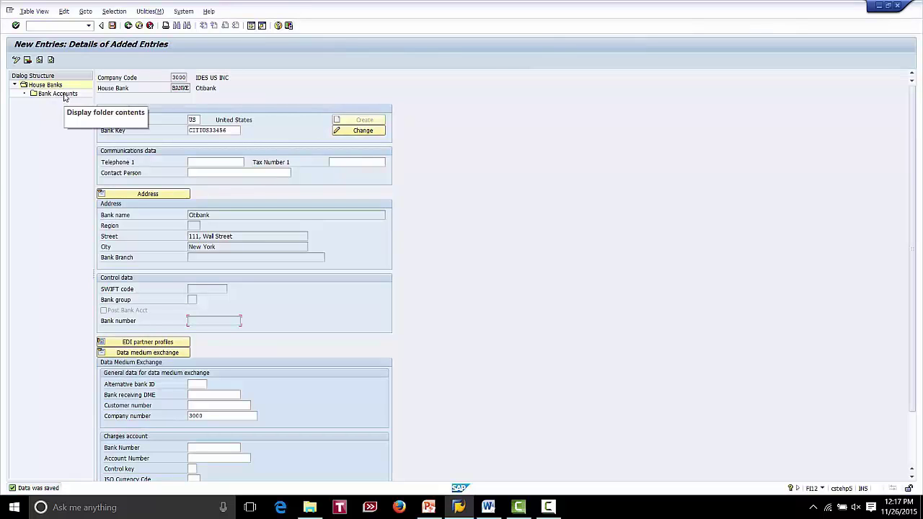
Step: Add bank account CHECK described 'CITI BANK CHECKING ACCOUNT' with currency USD
double_click(64, 95)
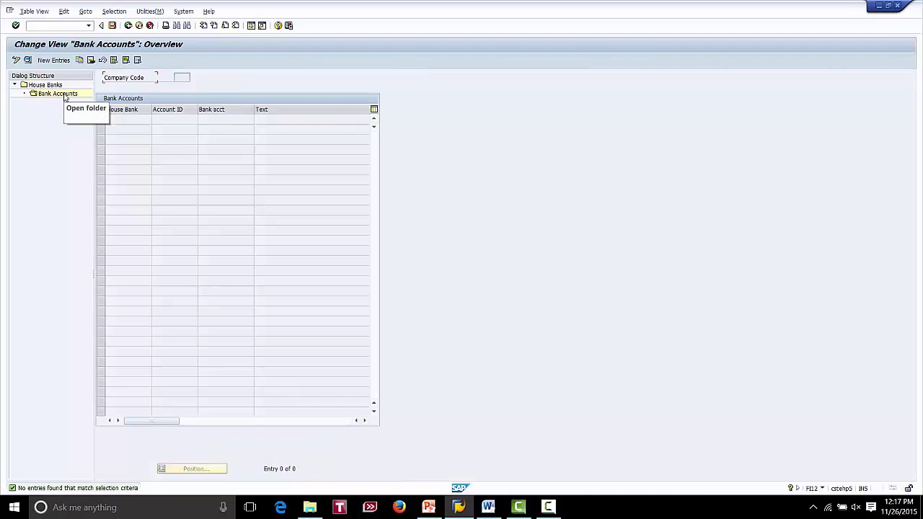
left_click(54, 60)
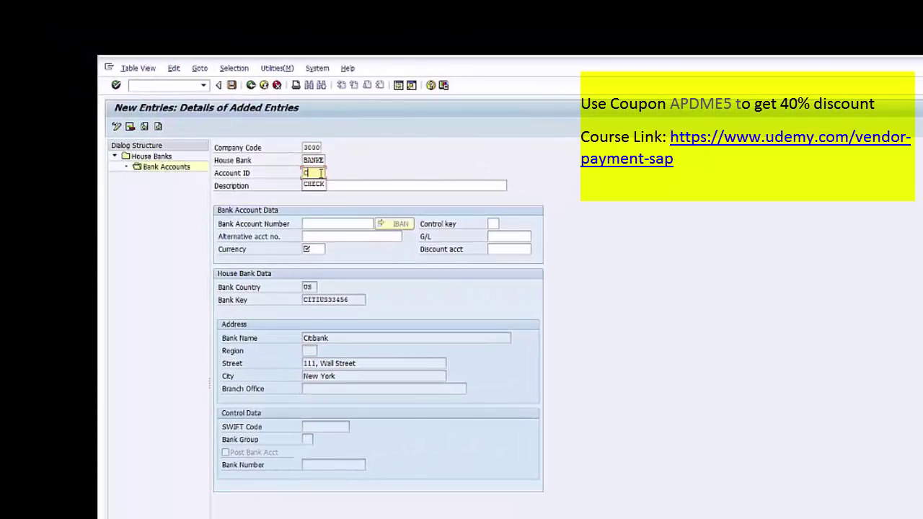
type("CHECK")
left_click(306, 186)
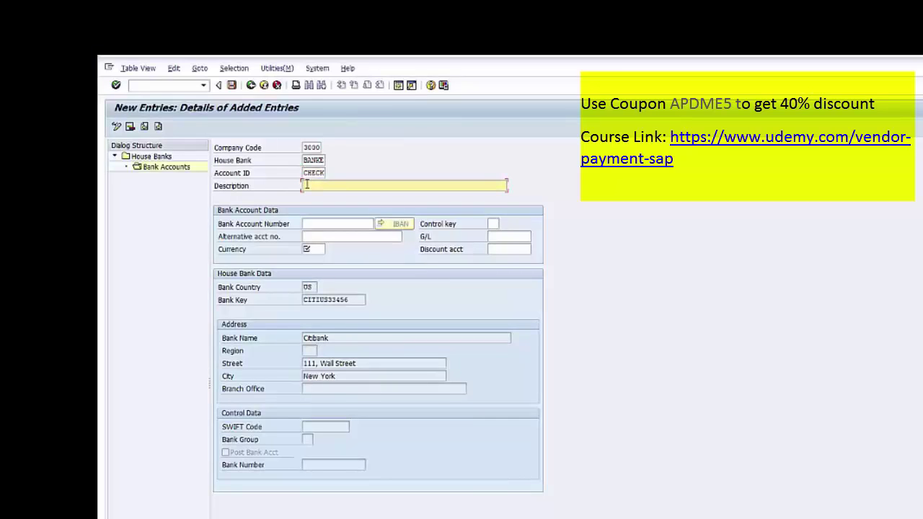
type("CITI B")
type("ANK CHECK")
type("ING ACCOUN")
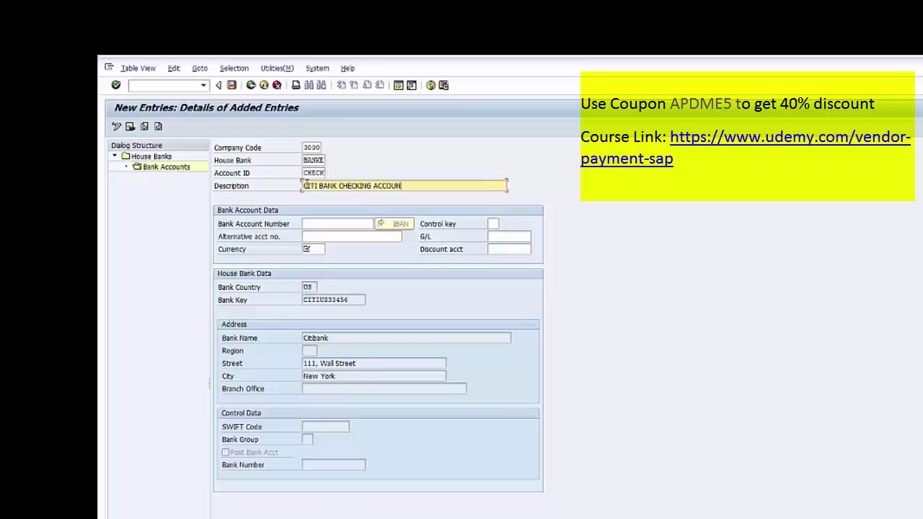
type("T")
left_click(315, 250)
type("usd")
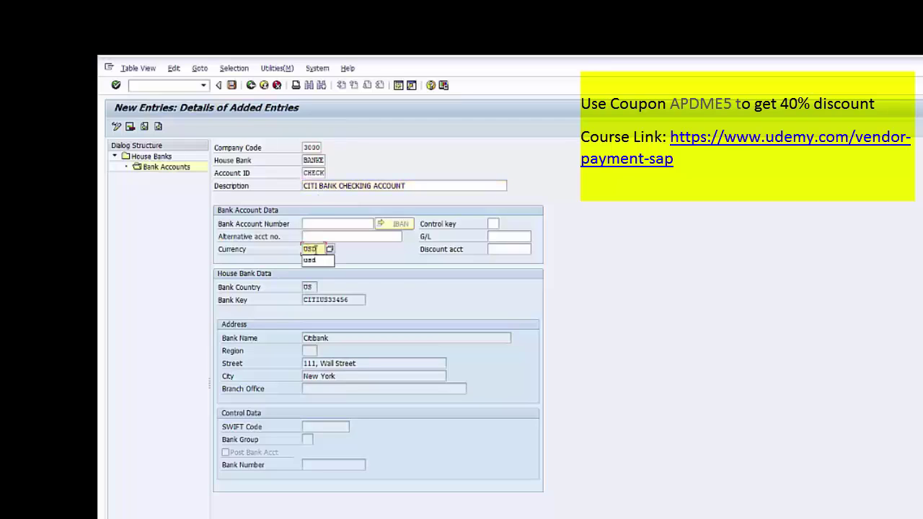
key("Escape")
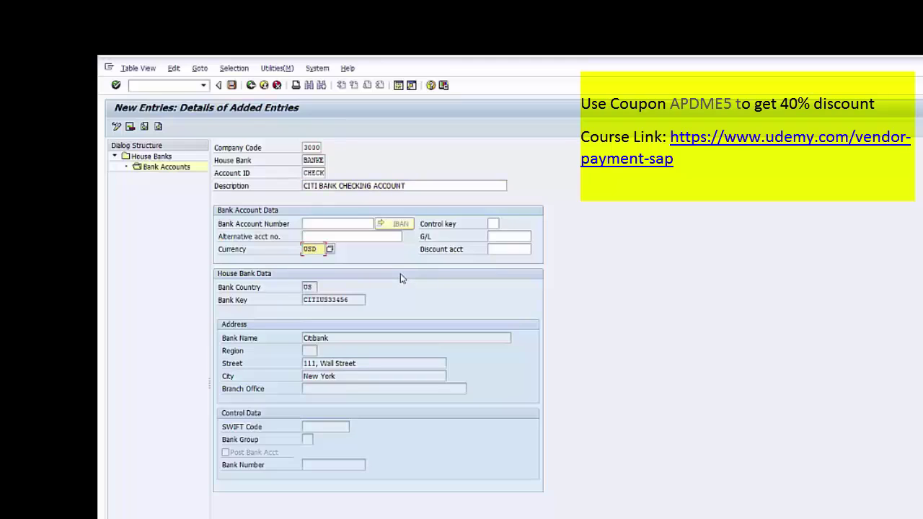
left_click(337, 223)
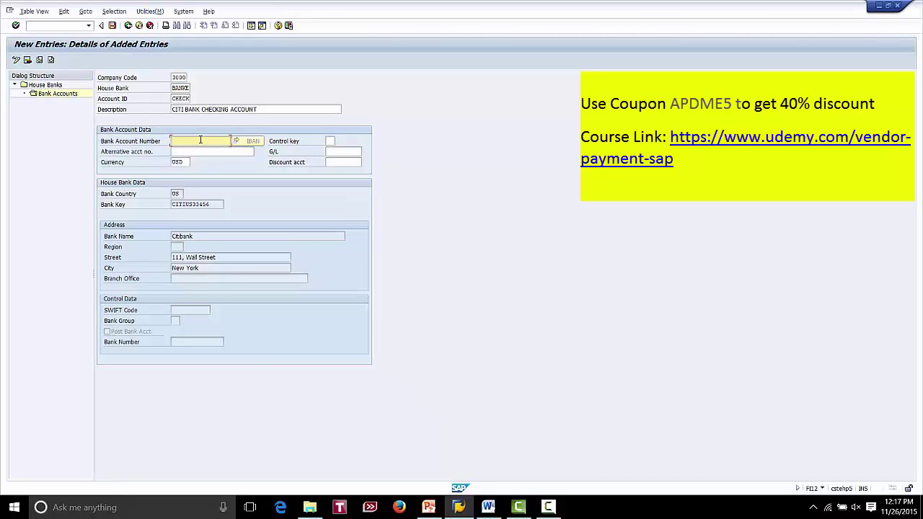
left_click(329, 141)
left_click(330, 141)
type("01")
left_click(340, 151)
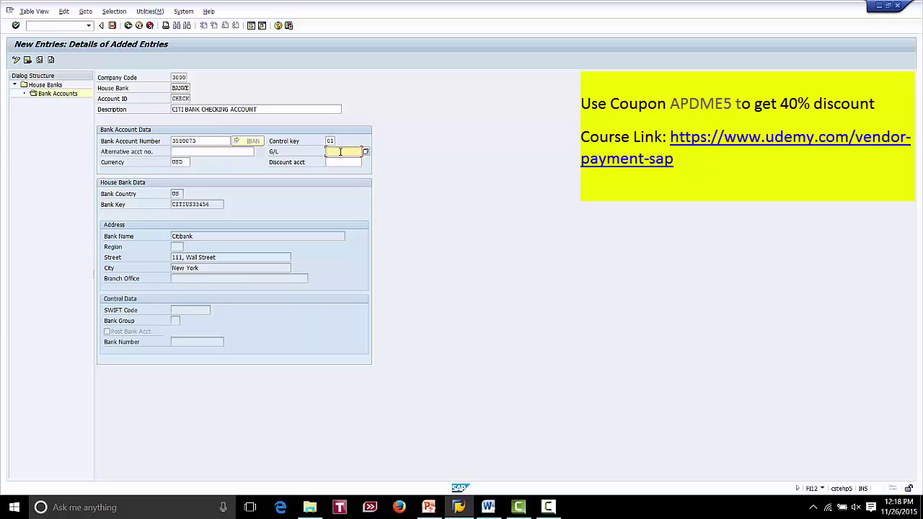
type("11")
type("30")
type("23")
left_click(342, 163)
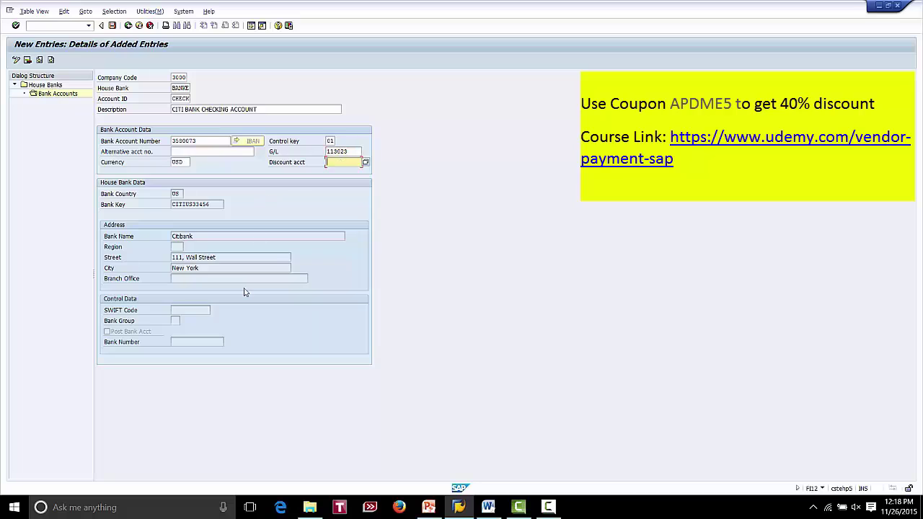
key("Return")
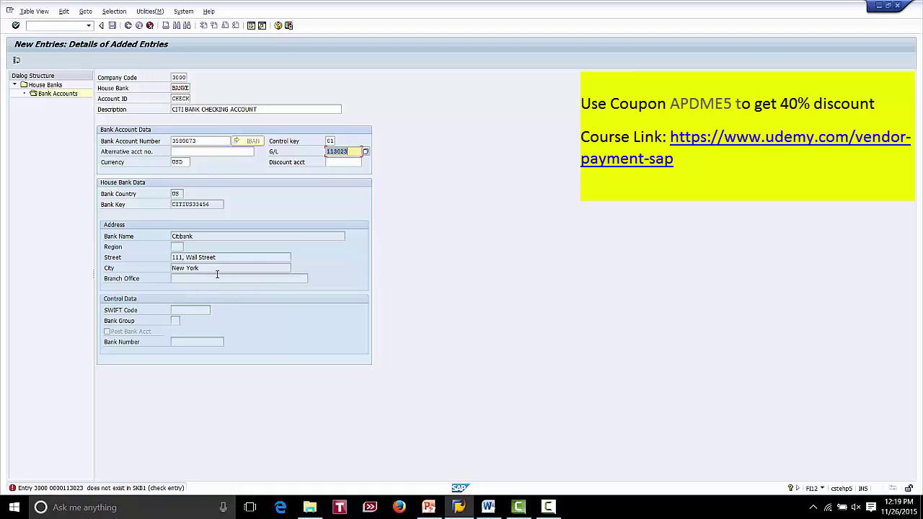
Step: Clear the rejected G/L and search company code 3000 G/L accounts with 9999 max hits
left_click(351, 151)
key("BackSpace")
key("BackSpace")
key("BackSpace")
key("BackSpace")
key("BackSpace")
key("BackSpace")
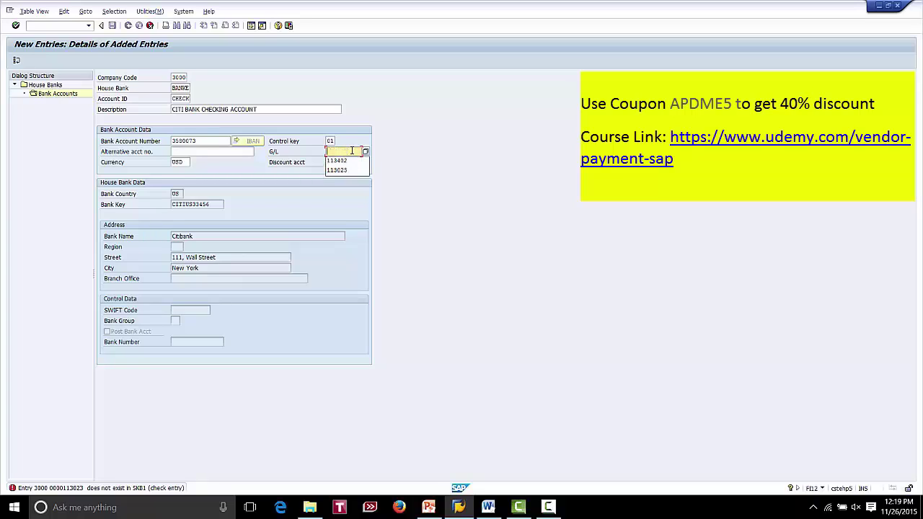
key("F4")
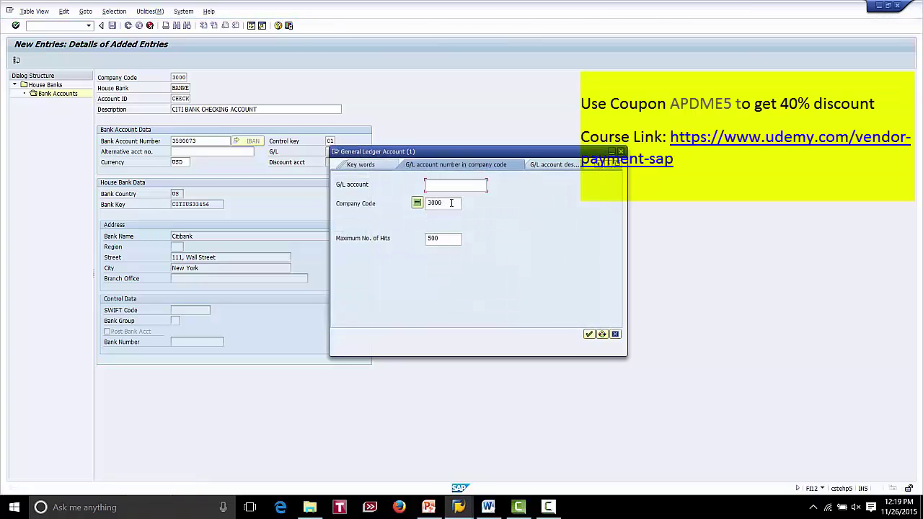
left_click(446, 204)
double_click(448, 239)
type("9999")
left_click(589, 334)
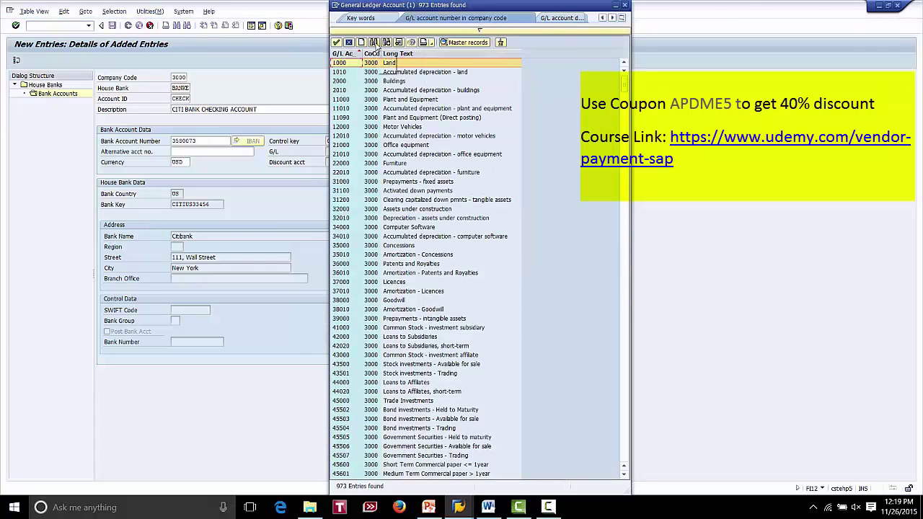
Step: Find the BANK accounts in the list and choose 113102 for domestic bank transfers
left_click(375, 45)
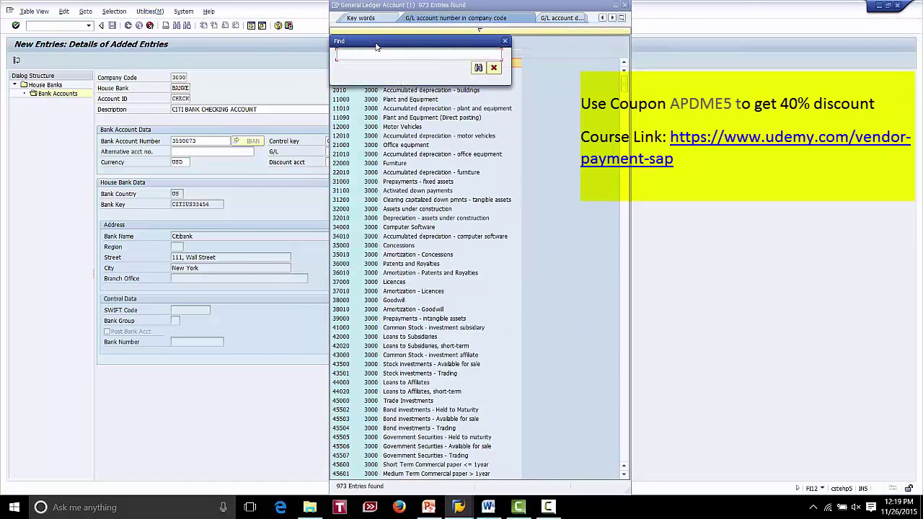
type("BANK")
left_click(478, 68)
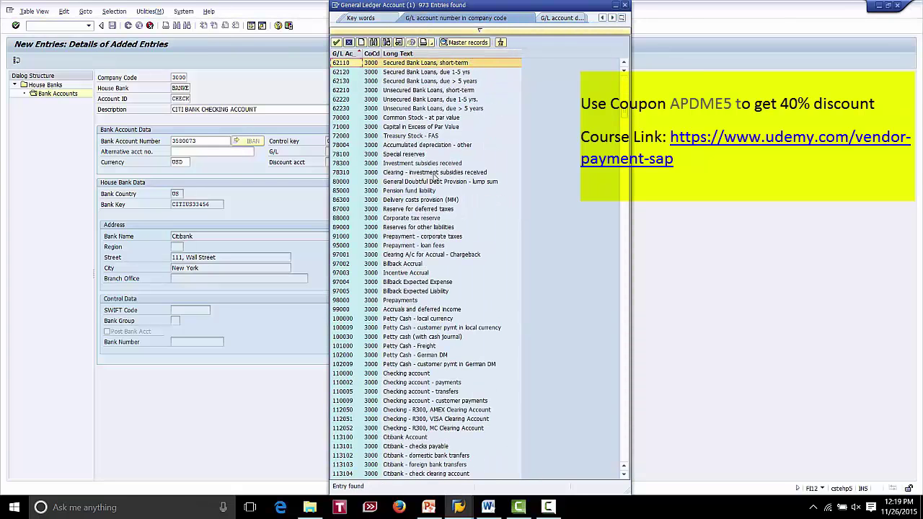
scroll(414, 242, "down", 3)
scroll(414, 242, "down", 3)
scroll(413, 243, "down", 3)
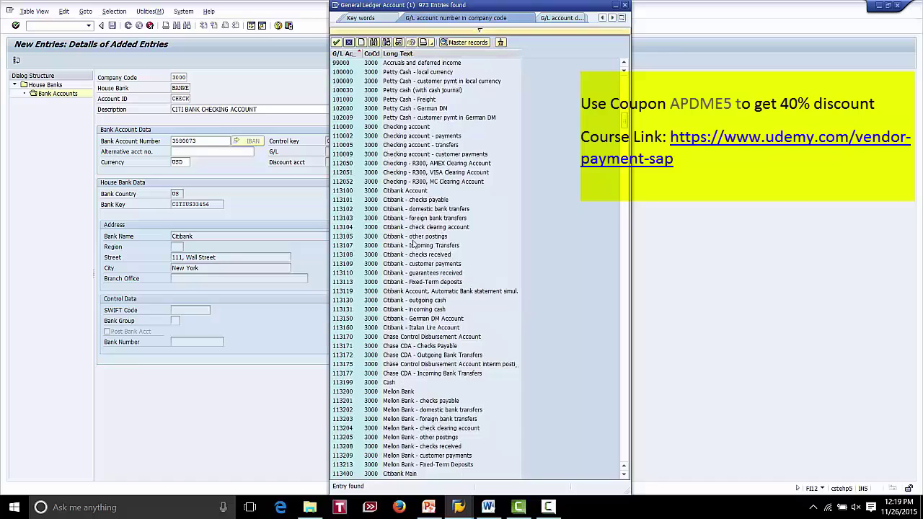
left_click(413, 191)
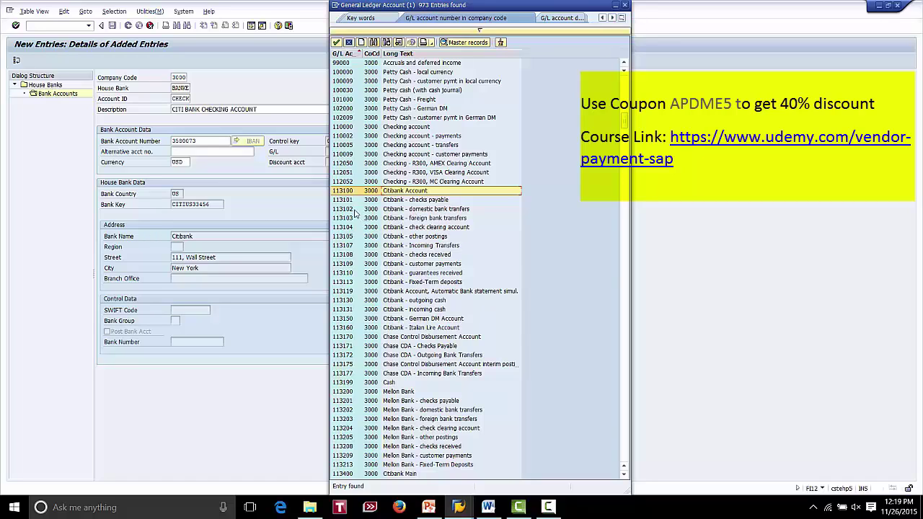
left_click(354, 209)
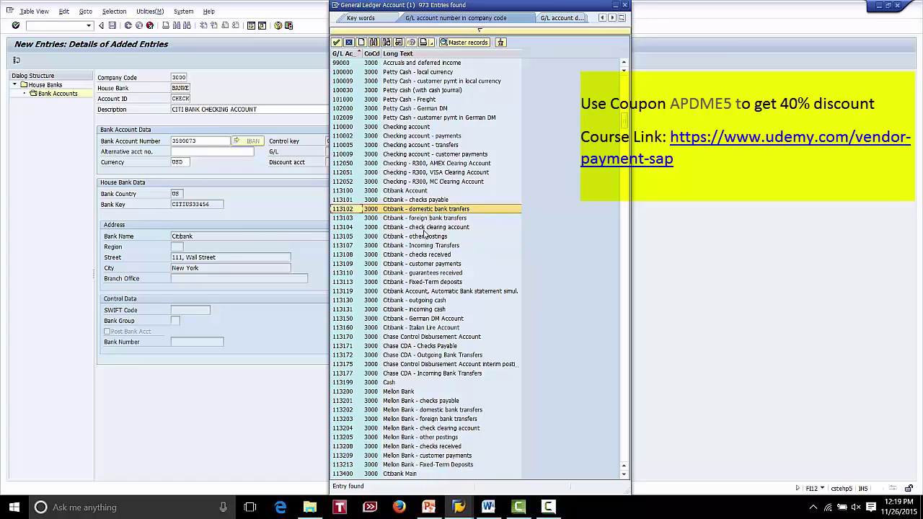
left_click(336, 44)
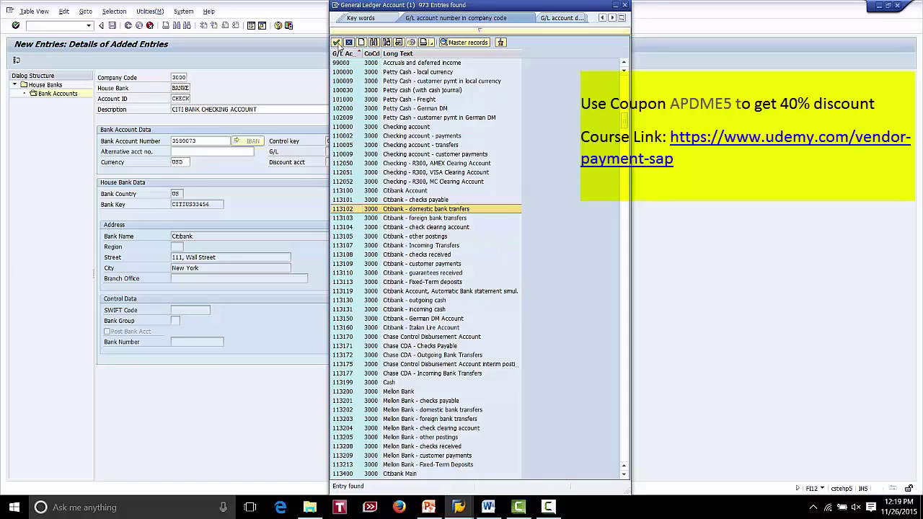
Step: Validate and save bank account CHECK with G/L account 113102
left_click(351, 151)
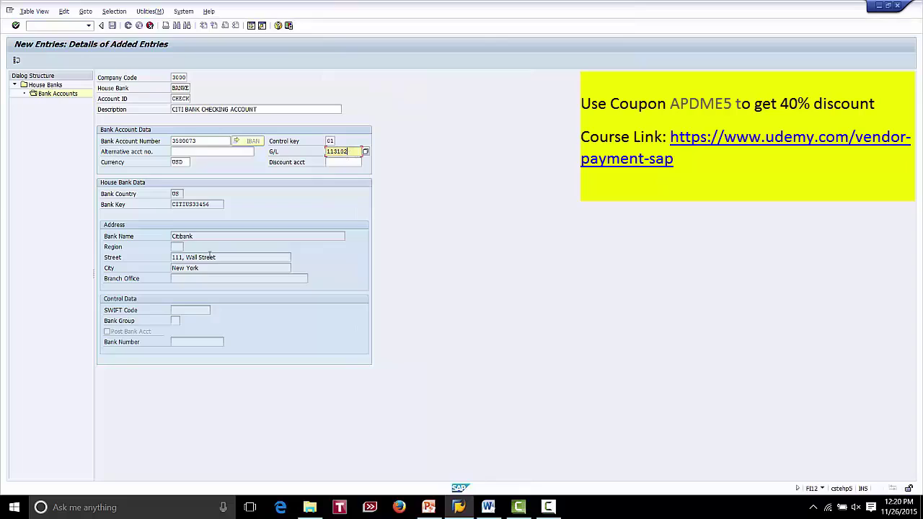
key("Return")
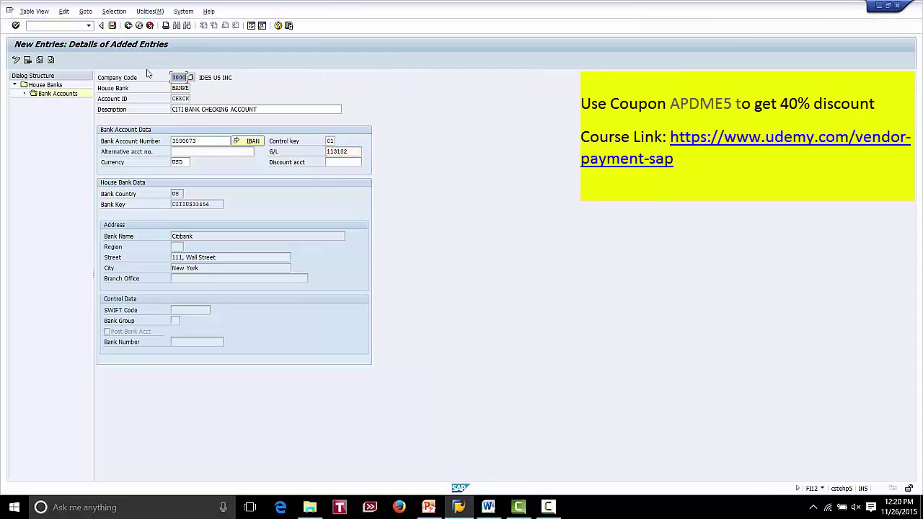
left_click(112, 25)
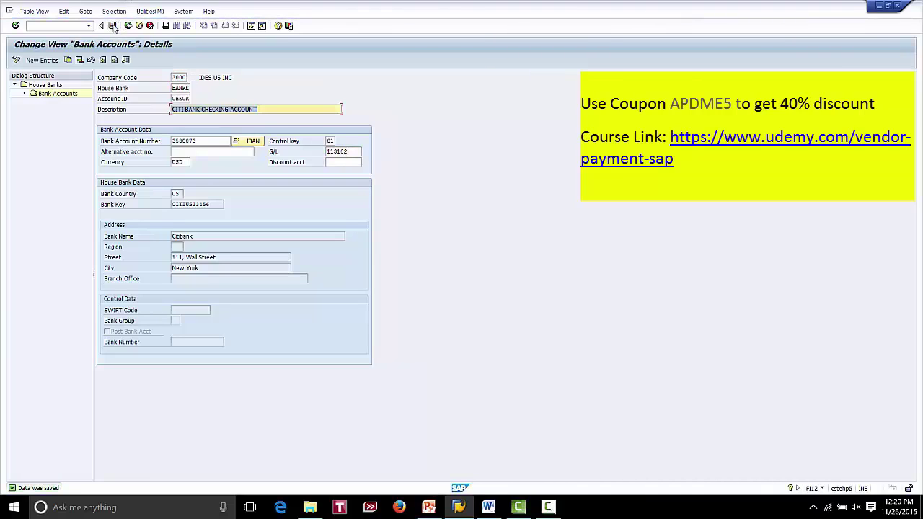